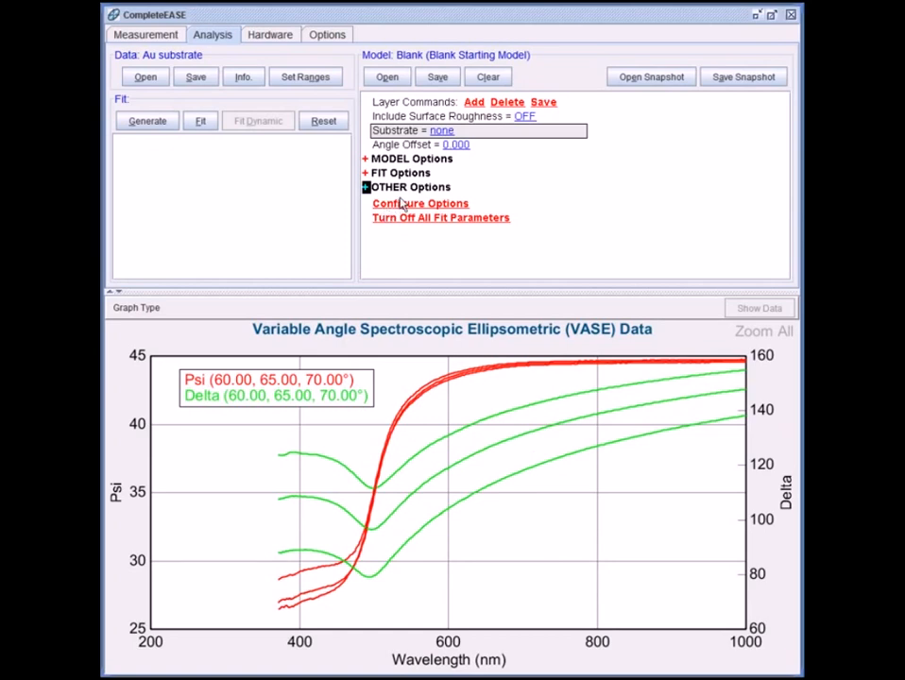
Step: Set the model's substrate to the B-Spline.mat material from the Basic material library
{"action": "left_click", "coordinate": [441, 131]}
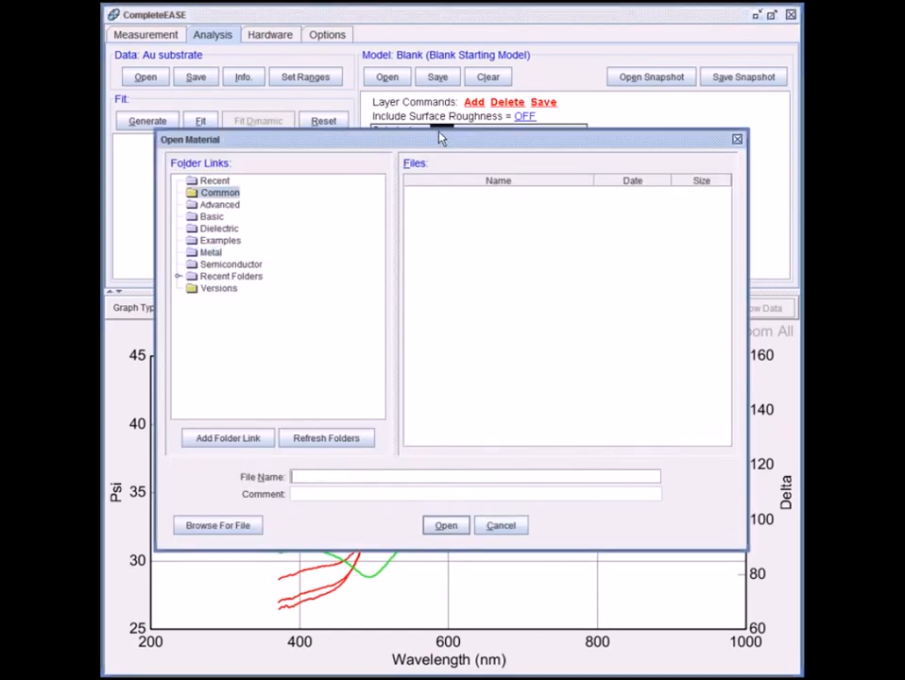
{"action": "left_click", "coordinate": [212, 217]}
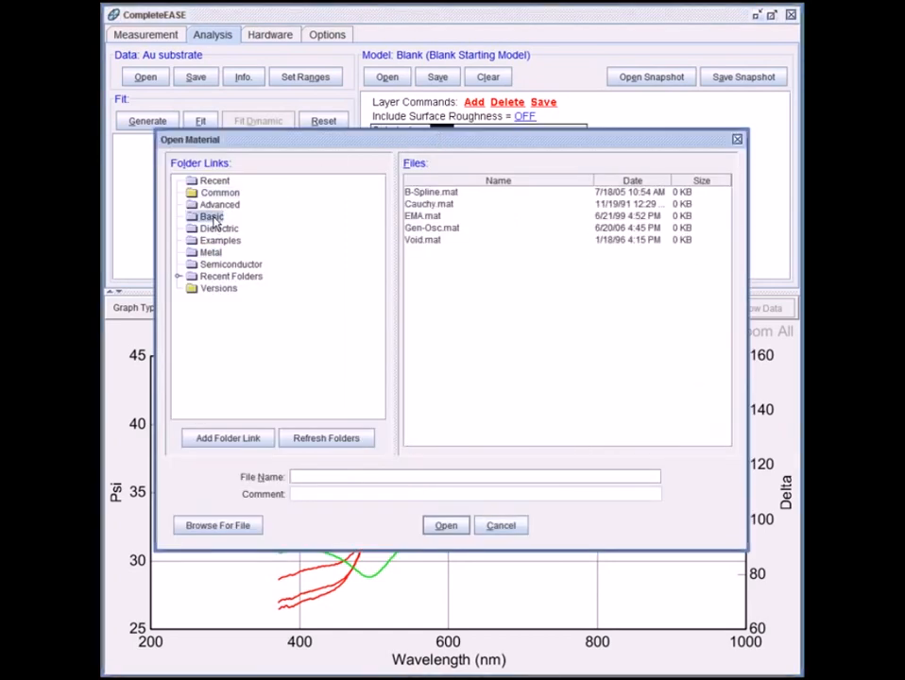
{"action": "left_click", "coordinate": [425, 194]}
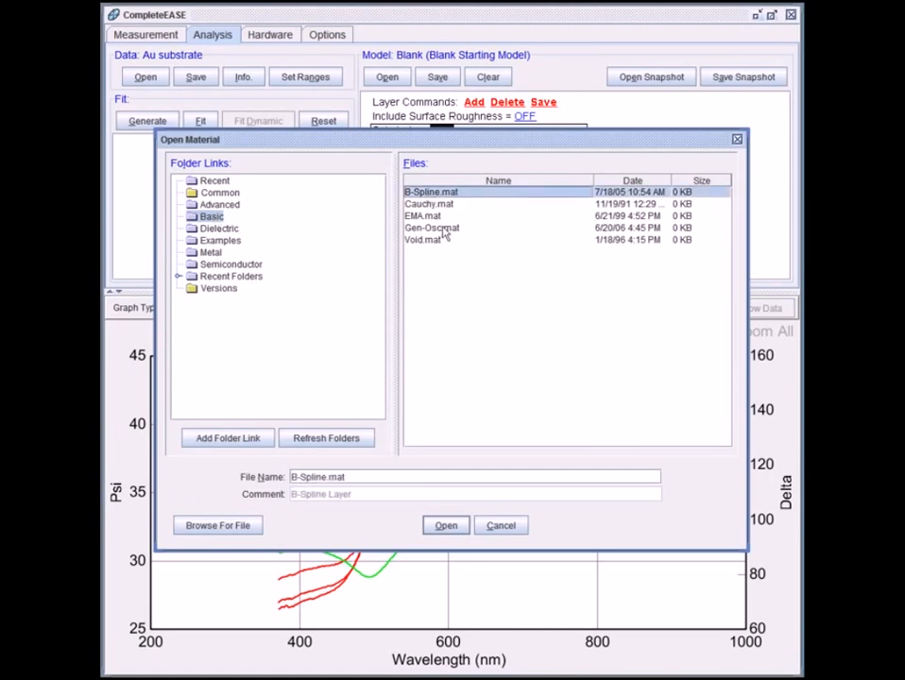
{"action": "left_click", "coordinate": [448, 527]}
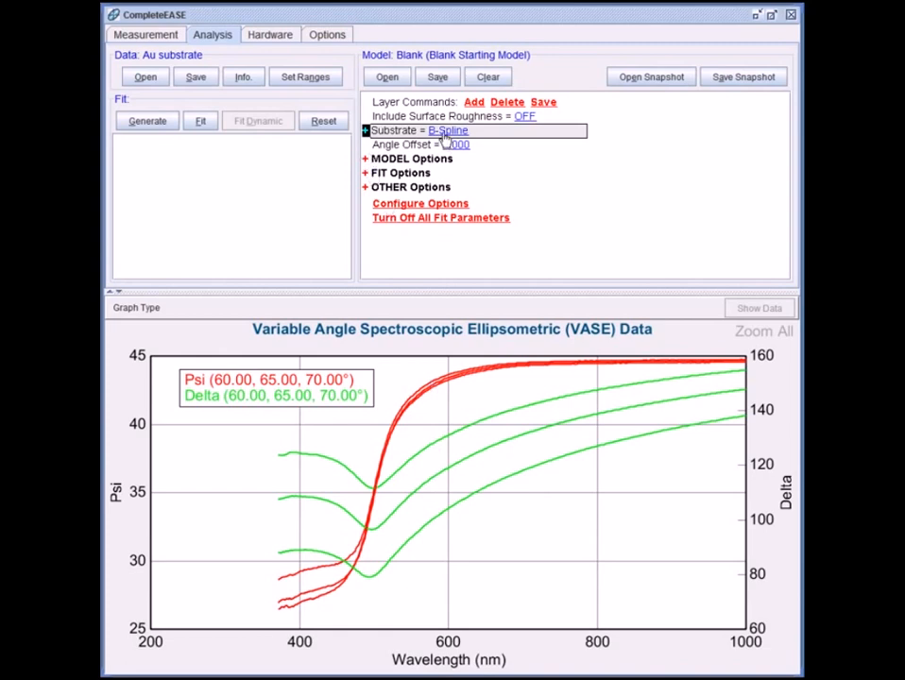
Step: Expand the B-Spline substrate and set its starting material to Au.mat from the Metal library
{"action": "left_click", "coordinate": [367, 131]}
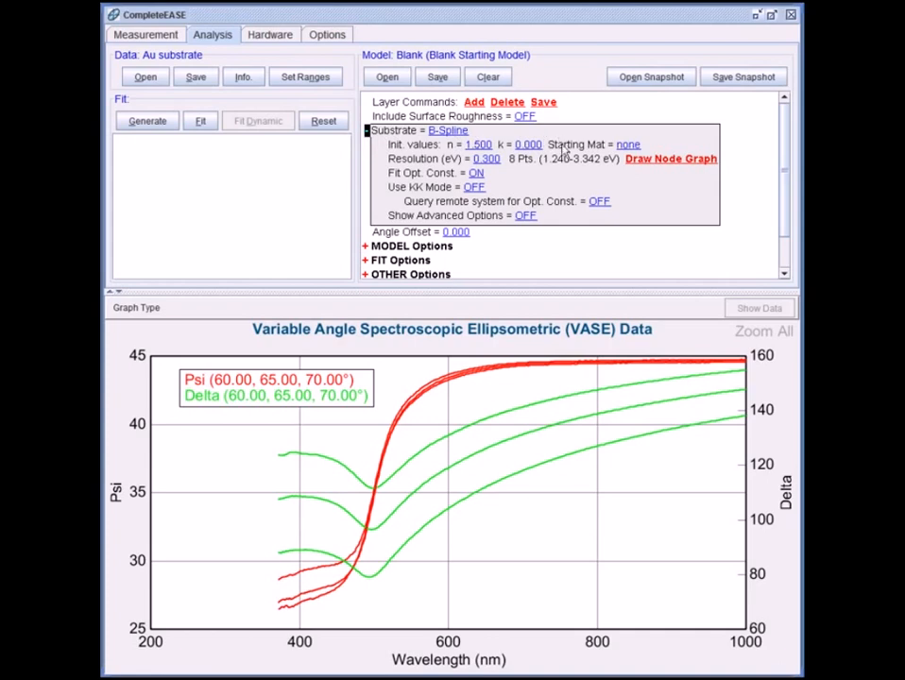
{"action": "left_click", "coordinate": [630, 144]}
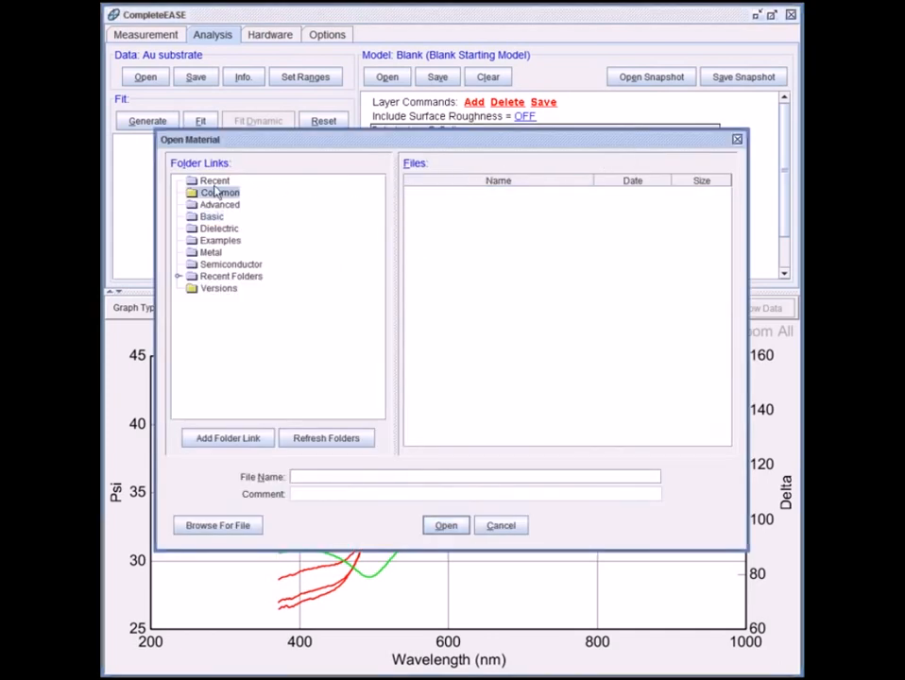
{"action": "left_click", "coordinate": [211, 254]}
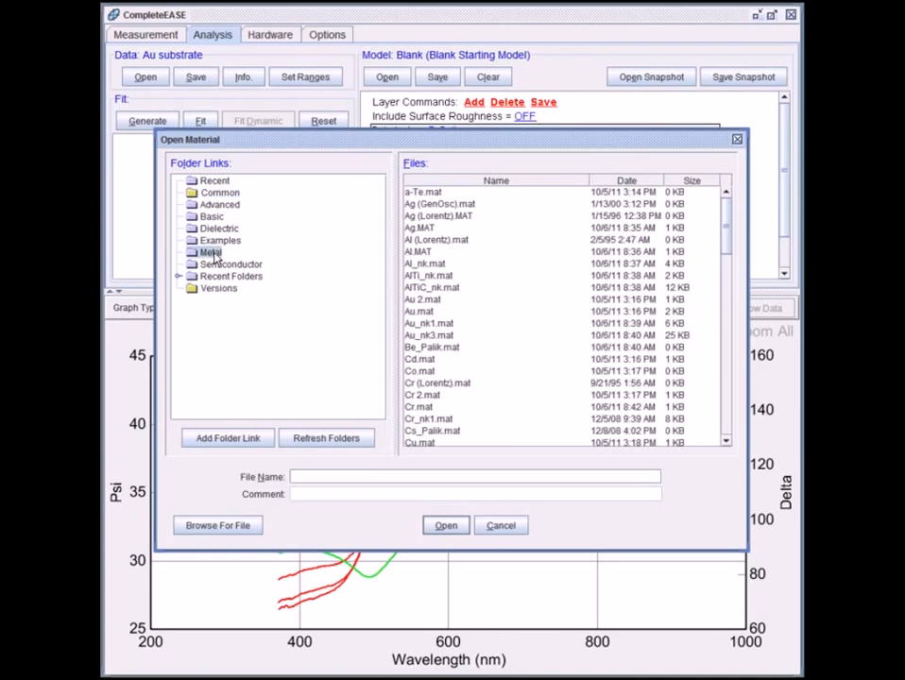
{"action": "left_click", "coordinate": [421, 313]}
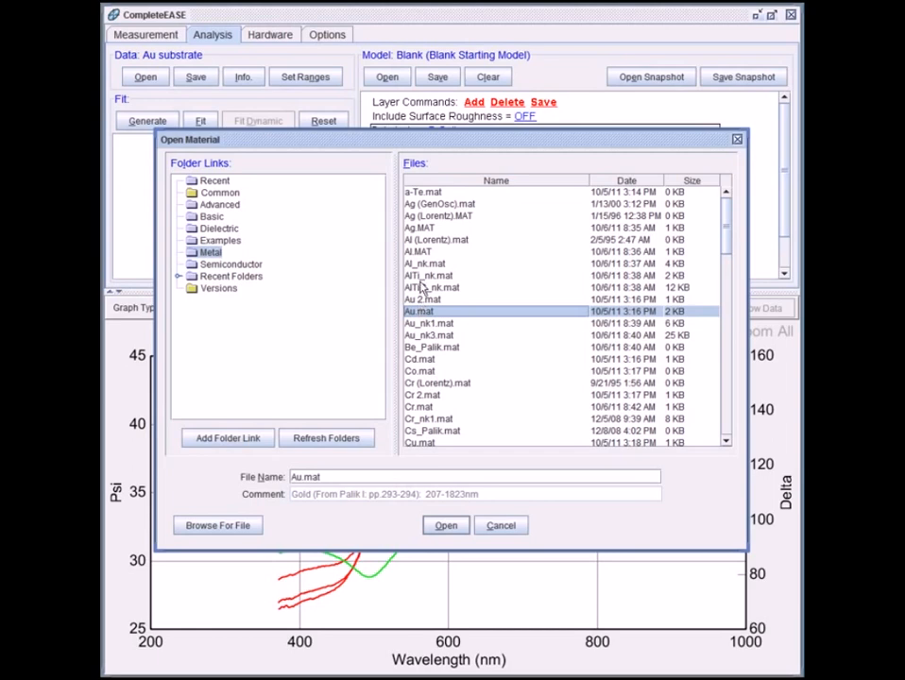
{"action": "left_click", "coordinate": [446, 525]}
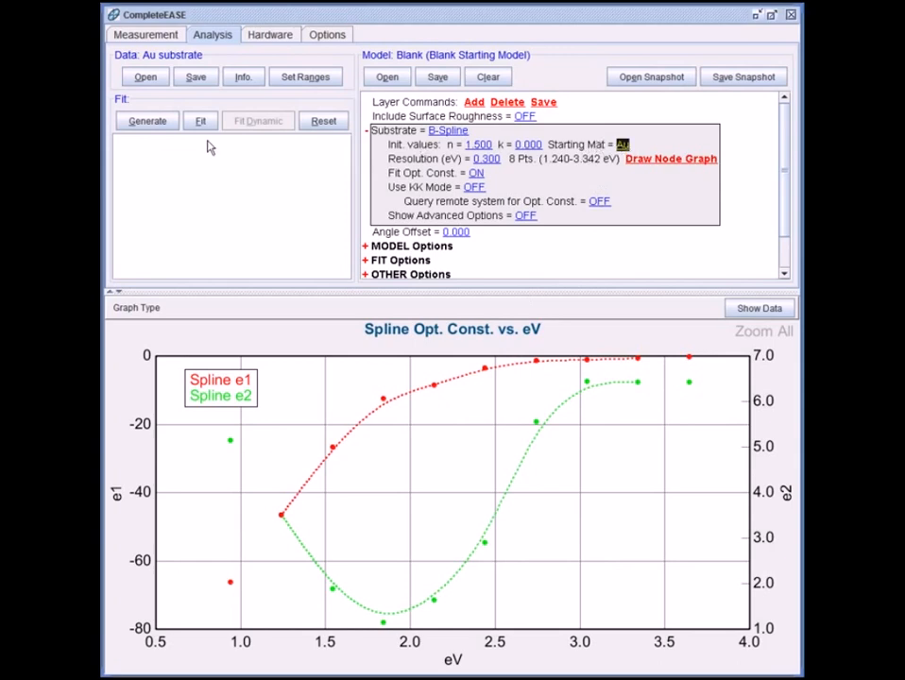
Step: Generate the model curves for the Au substrate data and fit the B-Spline model to them
{"action": "left_click", "coordinate": [148, 123]}
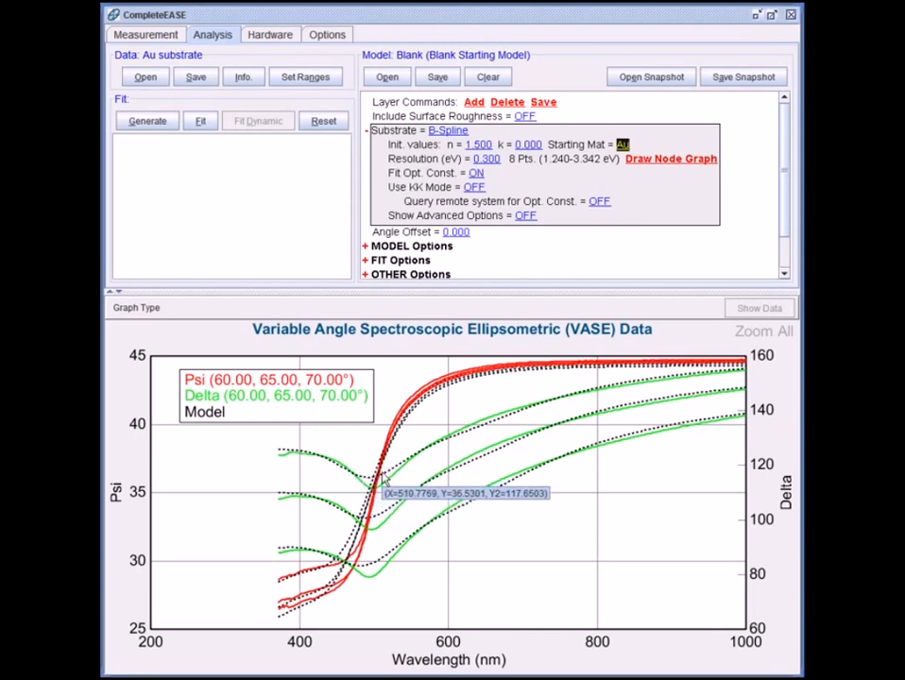
{"action": "left_click", "coordinate": [200, 123]}
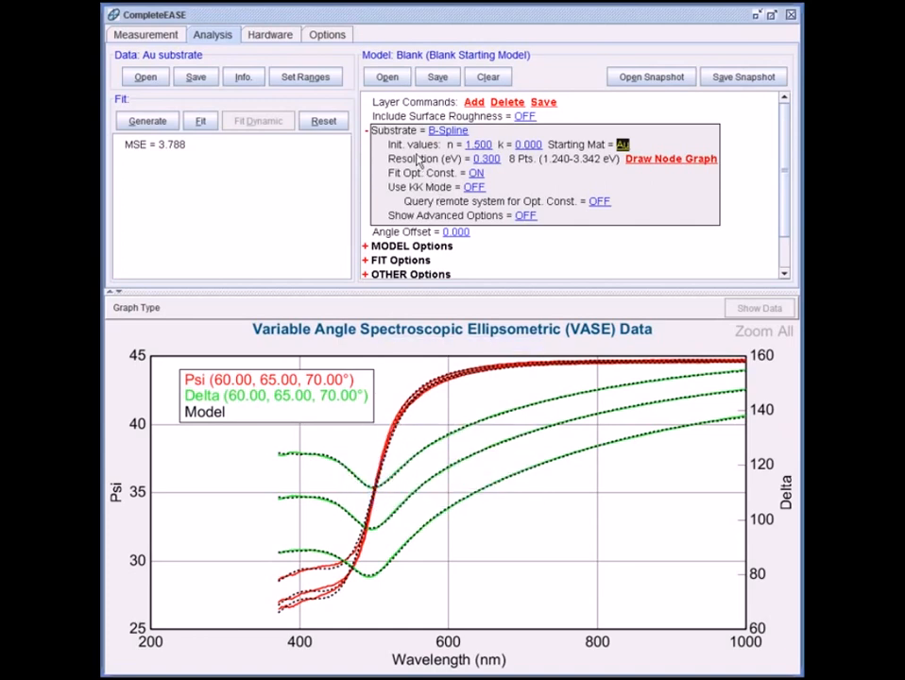
Step: Set the B-Spline resolution to 0.2 eV and fit the model again
{"action": "left_click", "coordinate": [488, 159]}
{"action": "type", "text": "0.2"}
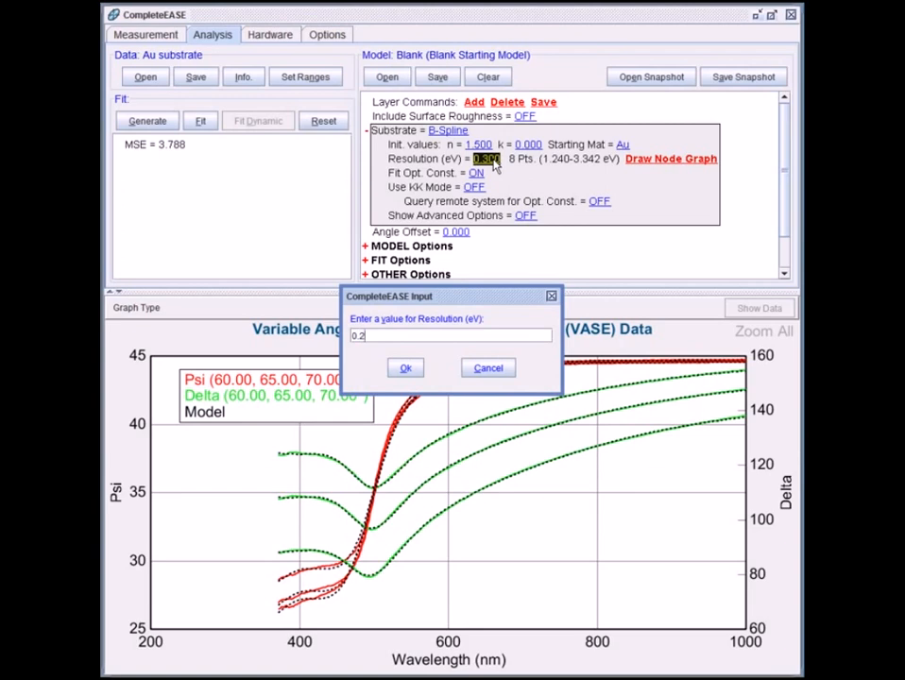
{"action": "key", "text": "Return"}
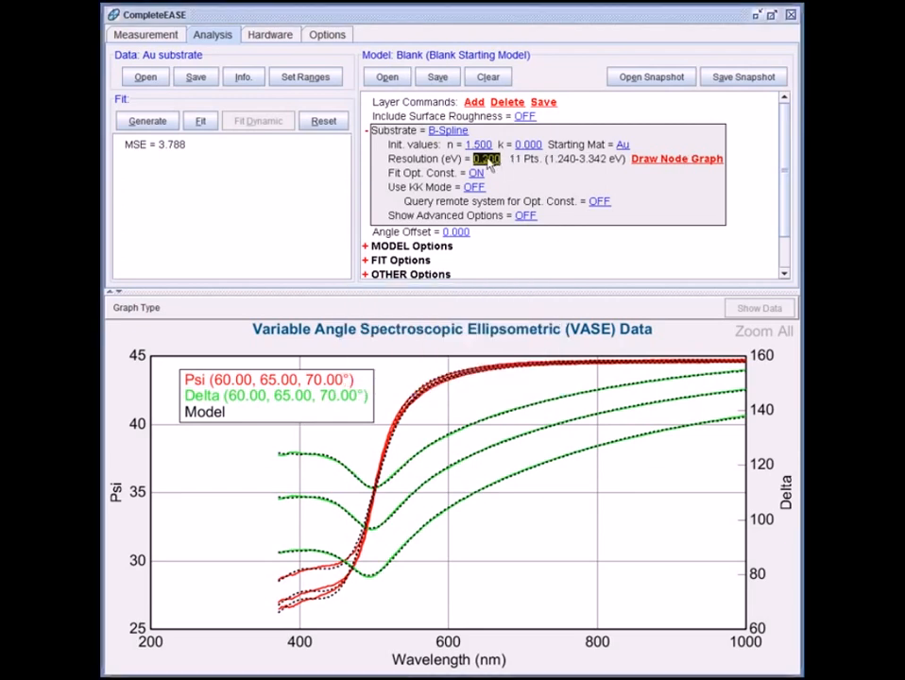
{"action": "left_click", "coordinate": [201, 123]}
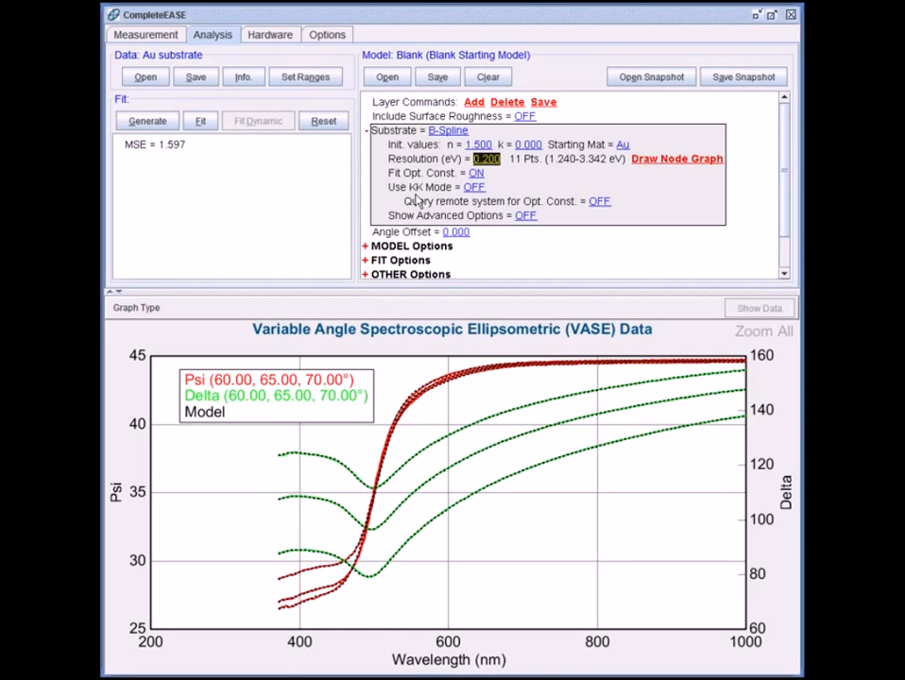
Step: Graph the optical constants of the B-Spline substrate layer
{"action": "right_click", "coordinate": [435, 132]}
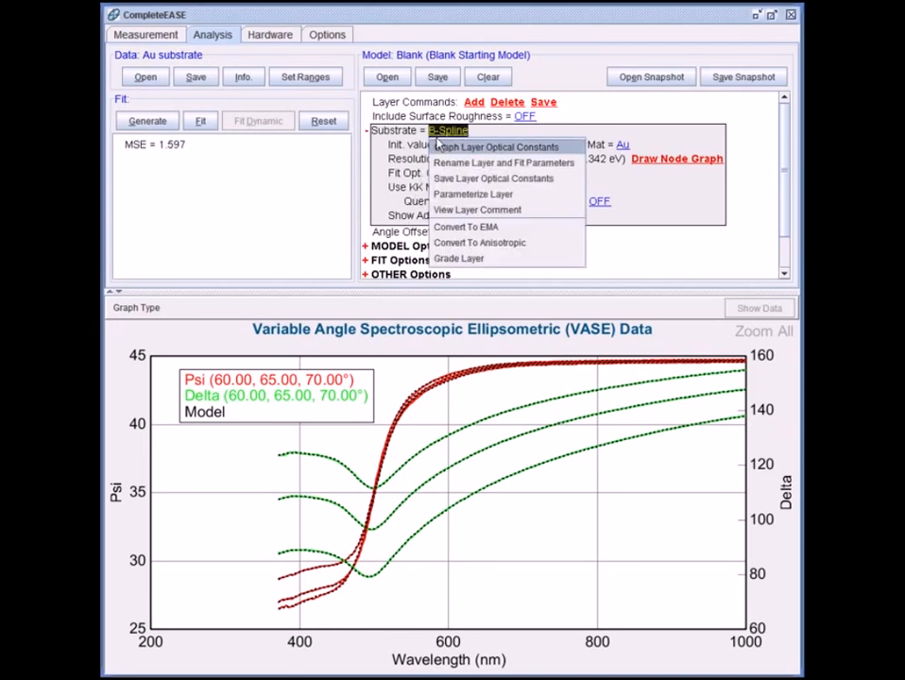
{"action": "left_click", "coordinate": [438, 149]}
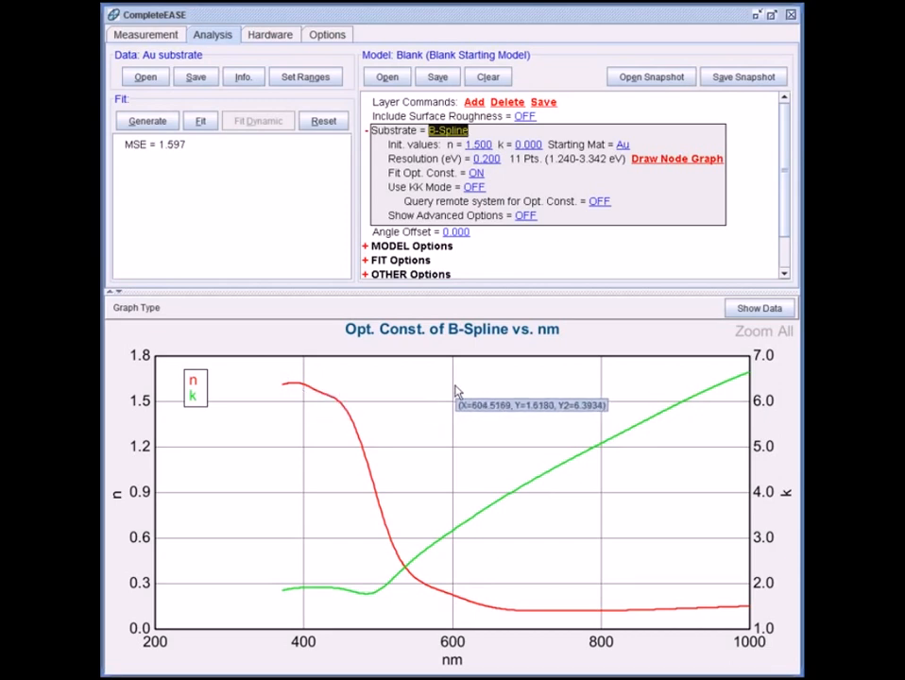
Step: Refit the substrate with KK mode turned on, and switch the graph back to the Psi and Delta data
{"action": "left_click", "coordinate": [473, 187]}
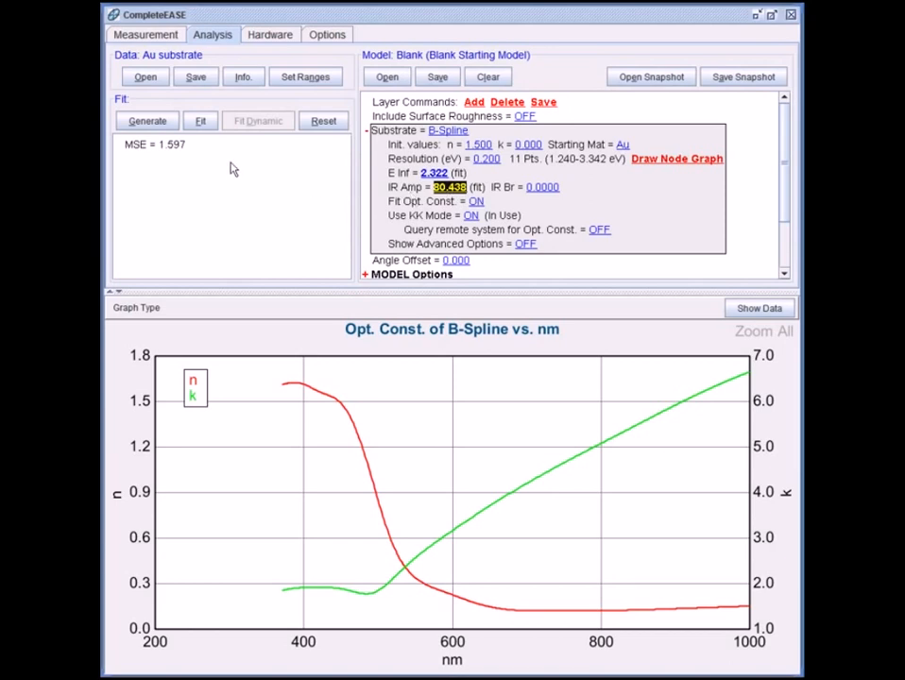
{"action": "left_click", "coordinate": [201, 125]}
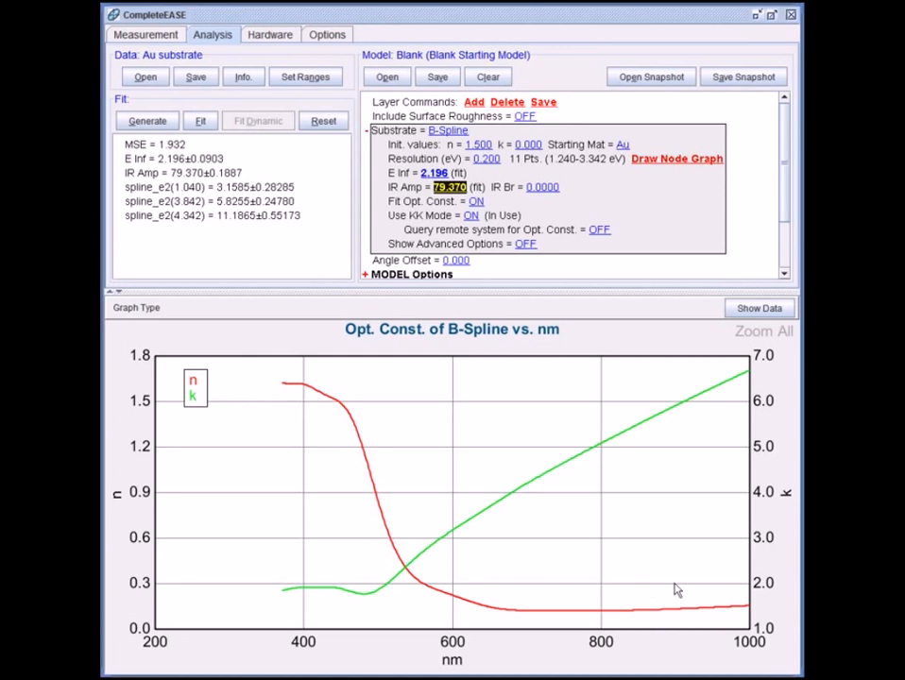
{"action": "left_click", "coordinate": [136, 307]}
{"action": "left_click", "coordinate": [143, 325]}
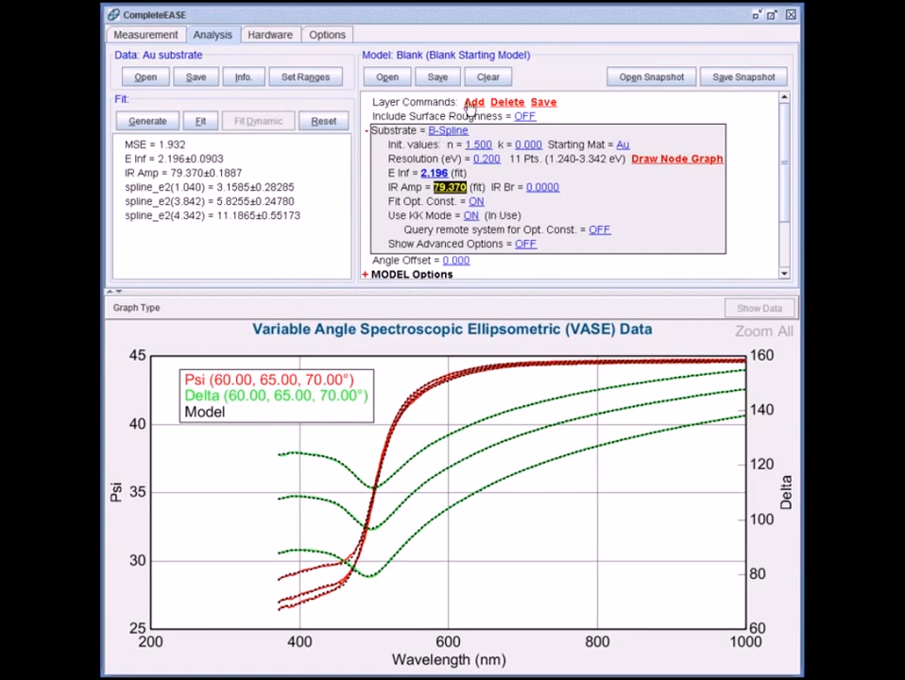
Step: View the save options for the layer's optical constants without saving, and turn off all fit parameters in the model
{"action": "left_click", "coordinate": [544, 102]}
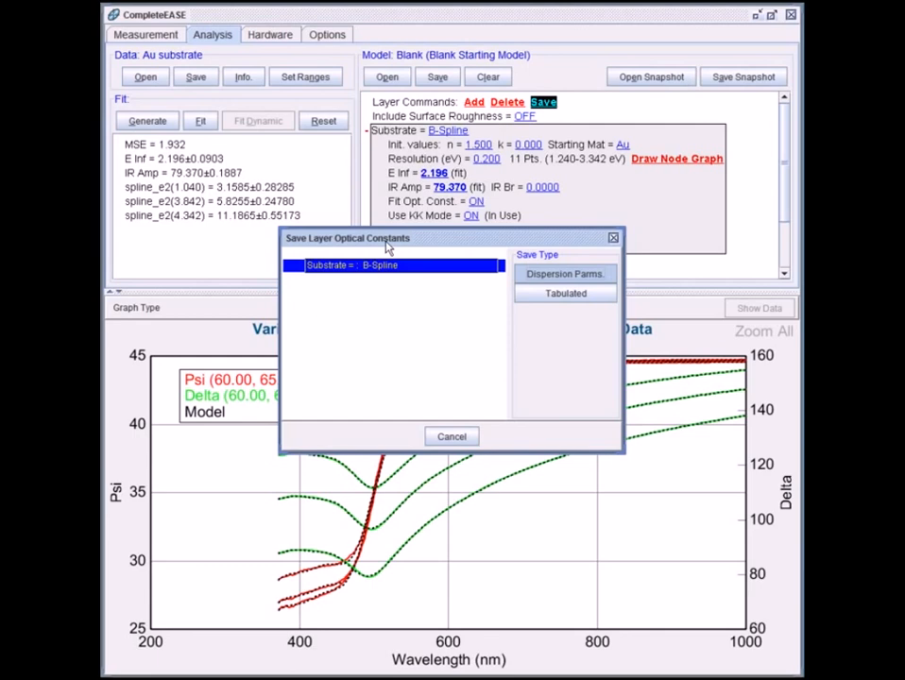
{"action": "left_click", "coordinate": [452, 437]}
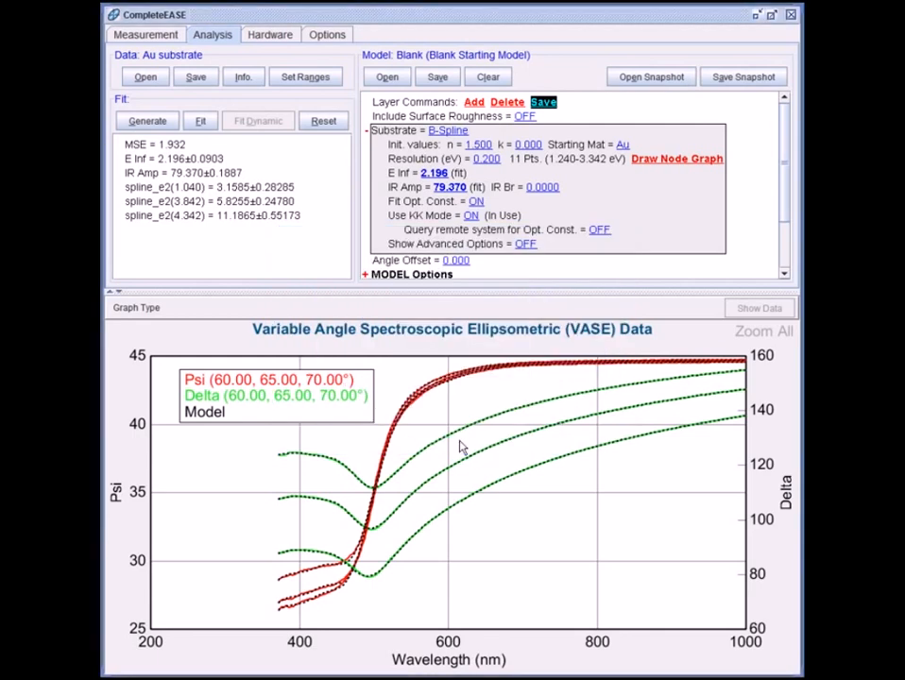
{"action": "scroll", "coordinate": [459, 215], "scroll_direction": "down", "scroll_amount": 3}
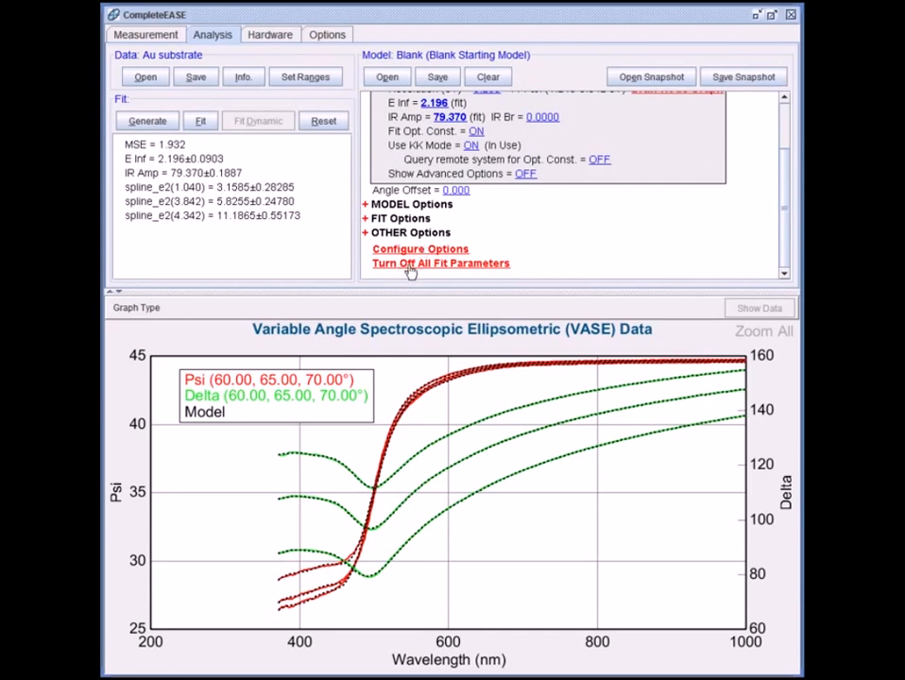
{"action": "left_click", "coordinate": [411, 266]}
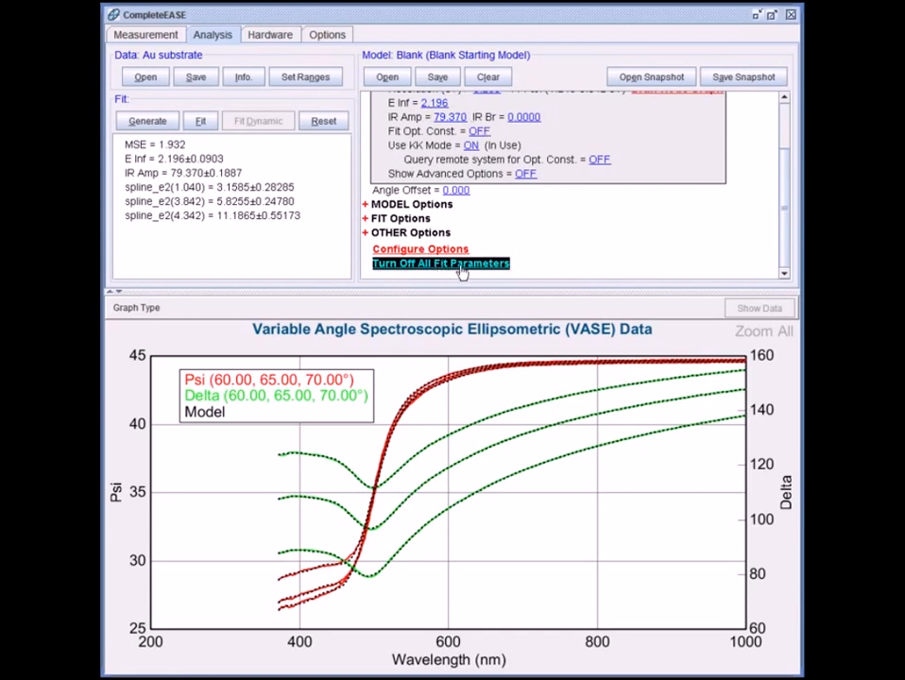
{"action": "scroll", "coordinate": [527, 233], "scroll_direction": "up", "scroll_amount": 3}
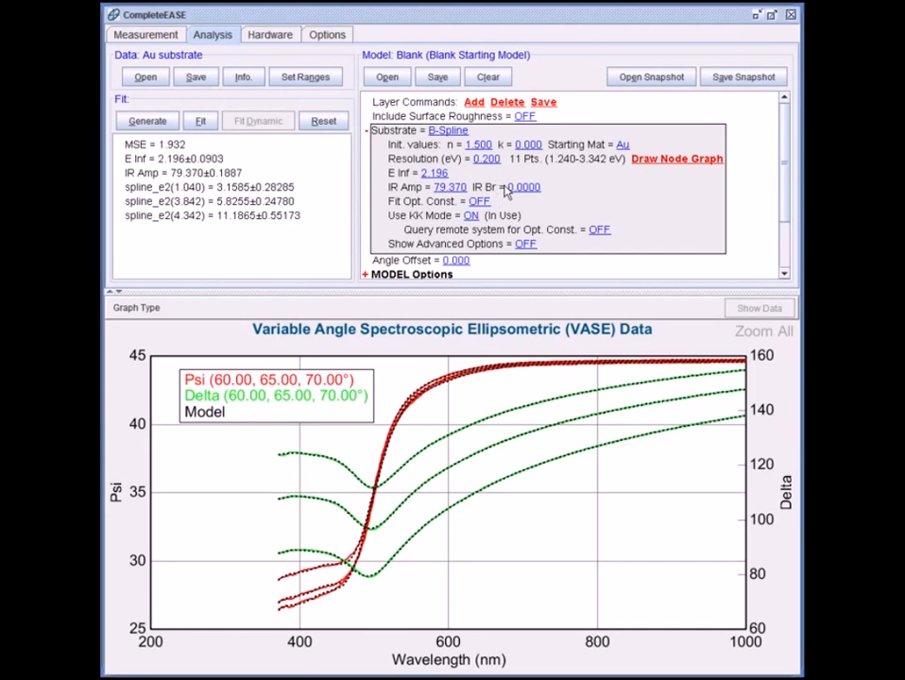
Step: Open the SAM on Au.SE data set and generate the bare-substrate model curves for it
{"action": "left_click", "coordinate": [145, 77]}
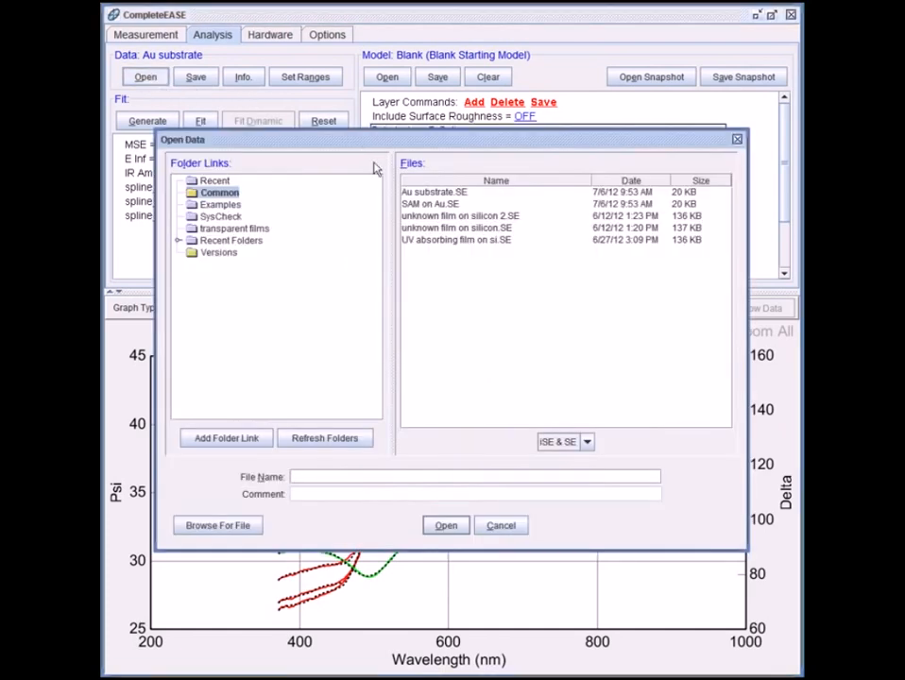
{"action": "left_click", "coordinate": [425, 204]}
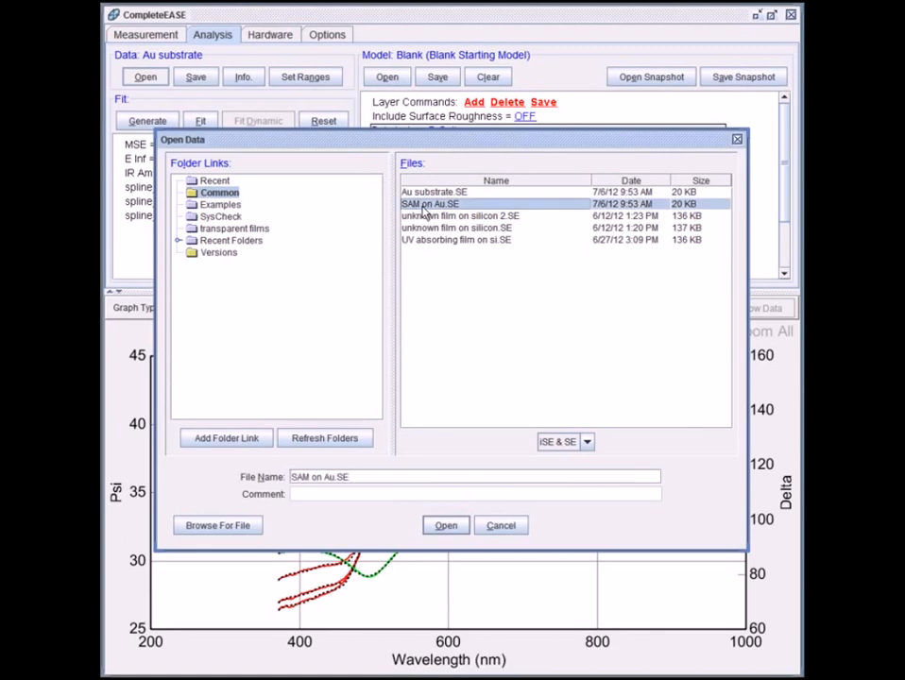
{"action": "left_click", "coordinate": [448, 532]}
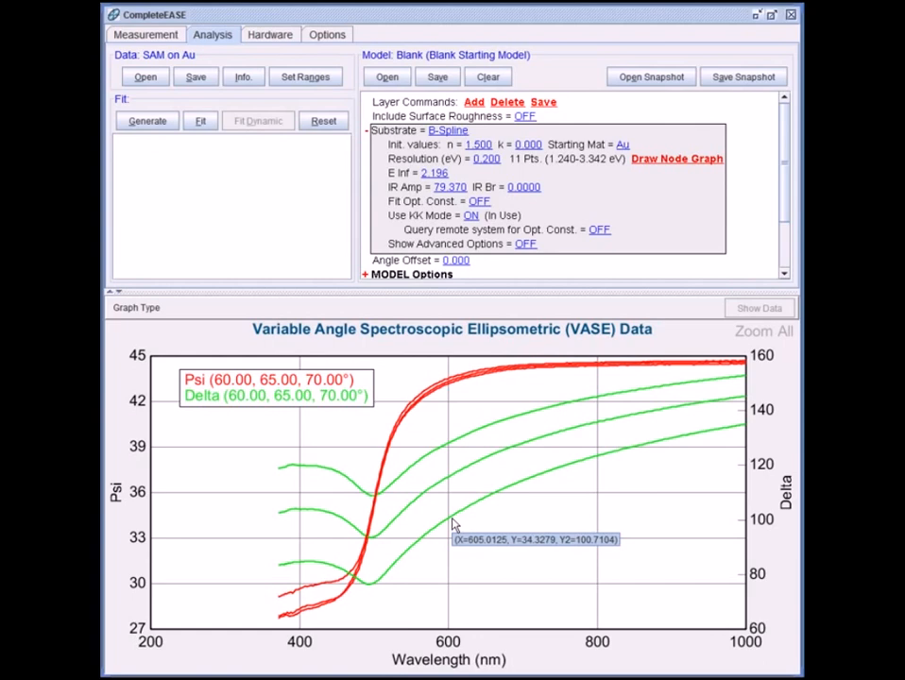
{"action": "left_click", "coordinate": [148, 121]}
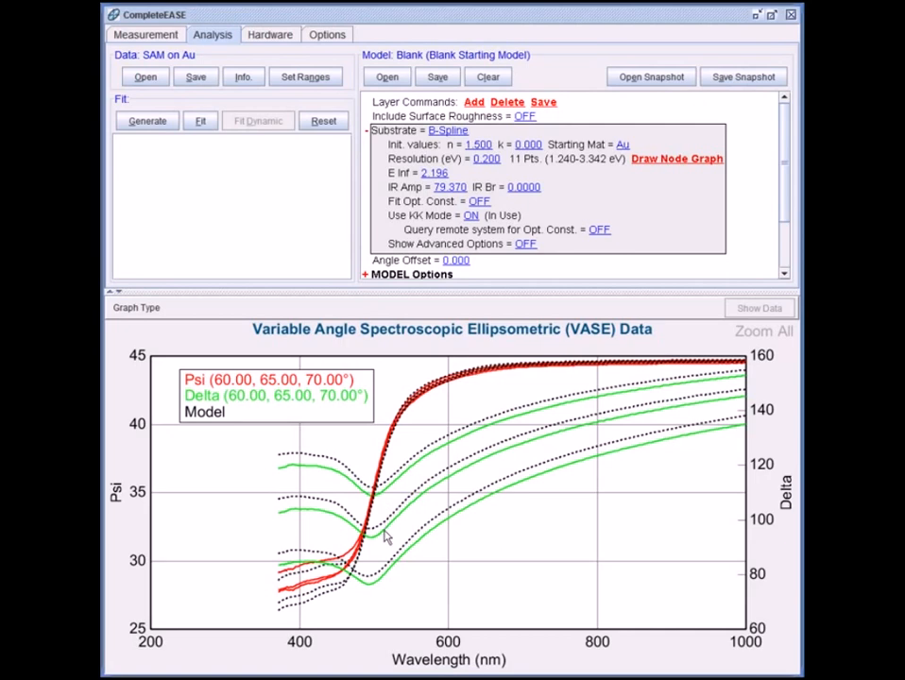
Step: Add a standard layer above the B-Spline substrate using Cauchy.mat from the Basic material library
{"action": "mouse_move", "coordinate": [386, 527]}
{"action": "left_click", "coordinate": [475, 103]}
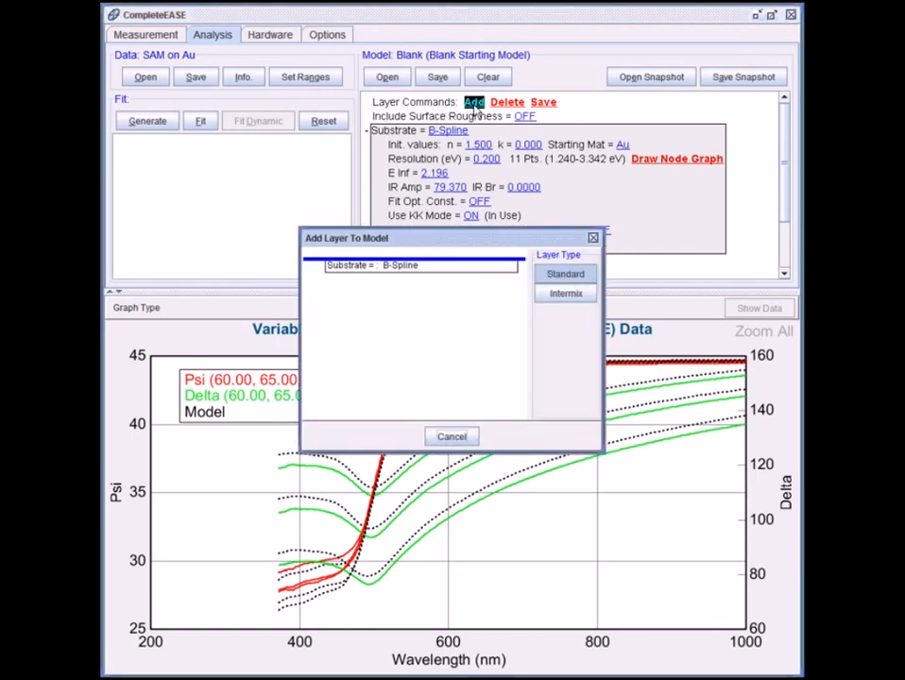
{"action": "left_click", "coordinate": [404, 259]}
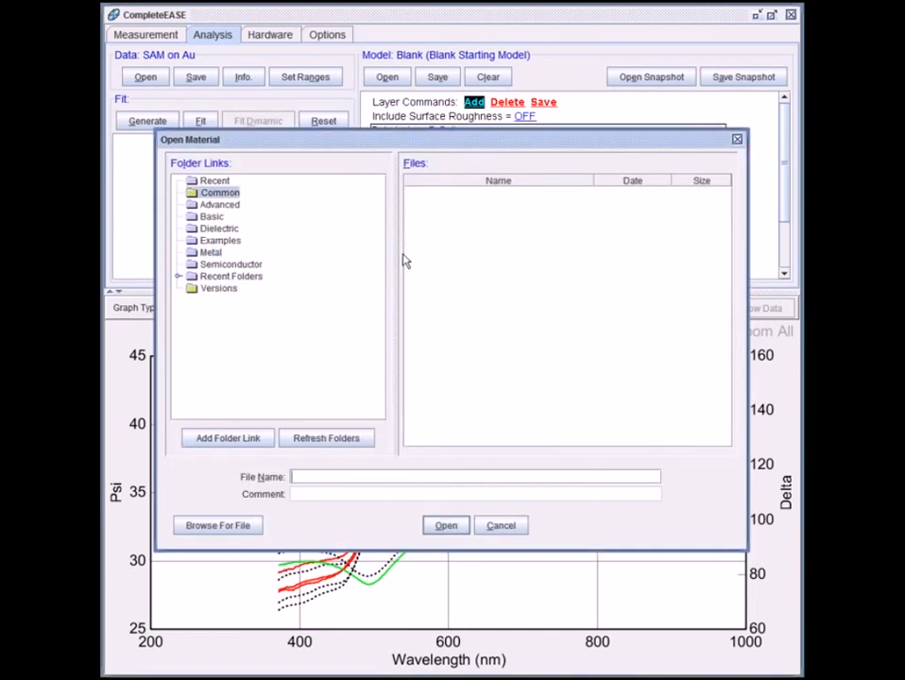
{"action": "left_click", "coordinate": [210, 216]}
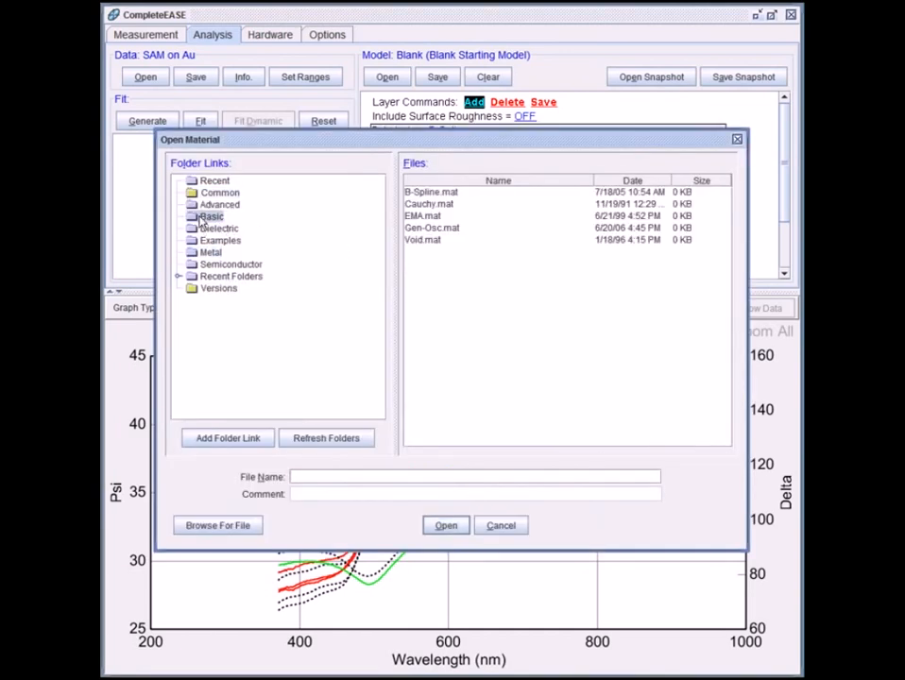
{"action": "left_click", "coordinate": [429, 206]}
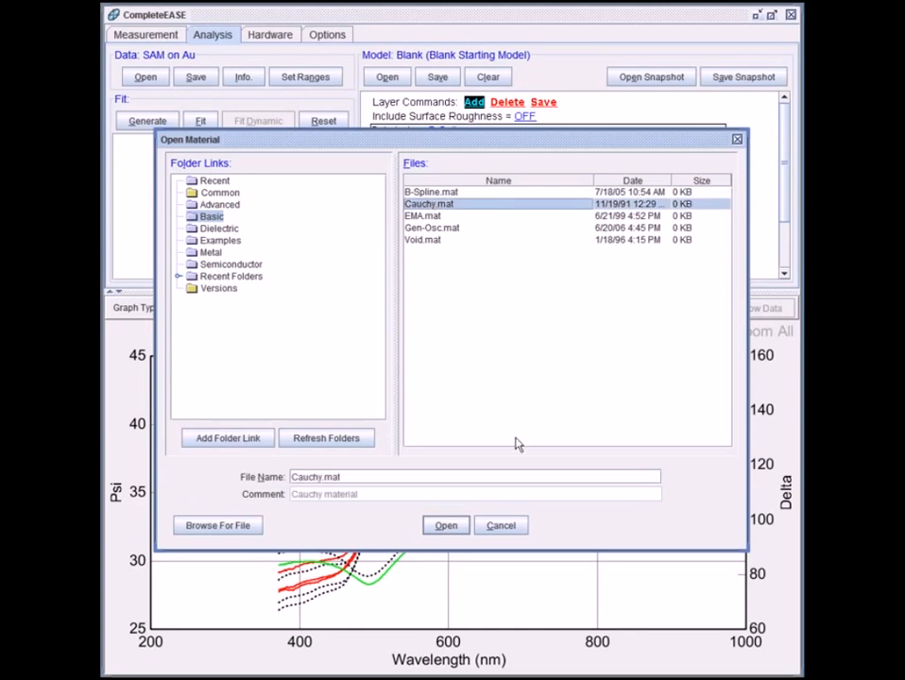
{"action": "left_click", "coordinate": [446, 527]}
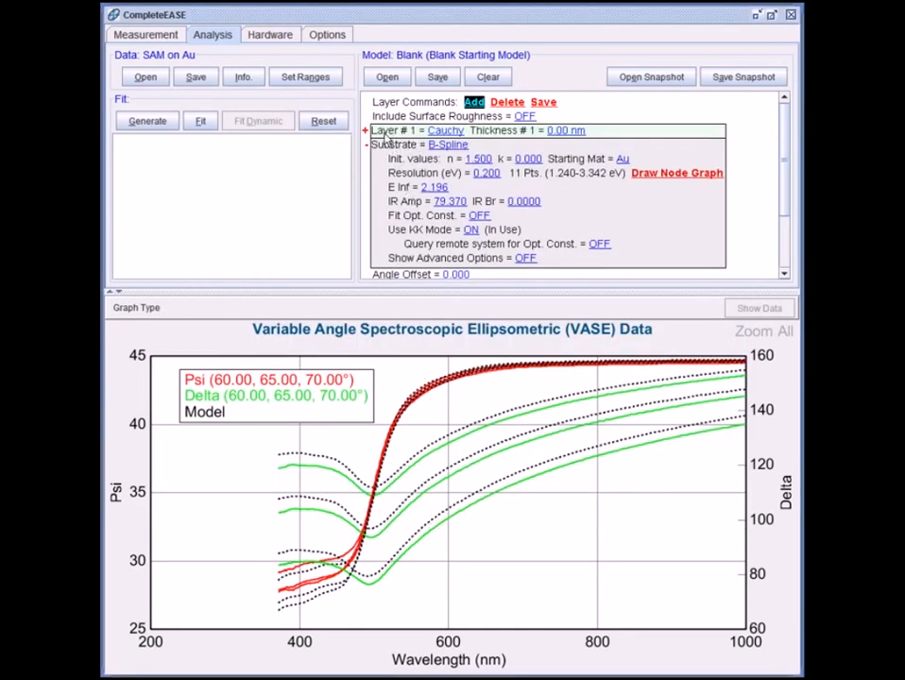
Step: Expand the Cauchy layer, make its thickness a fit parameter, and fit the model to the SAM on Au data
{"action": "left_click", "coordinate": [367, 132]}
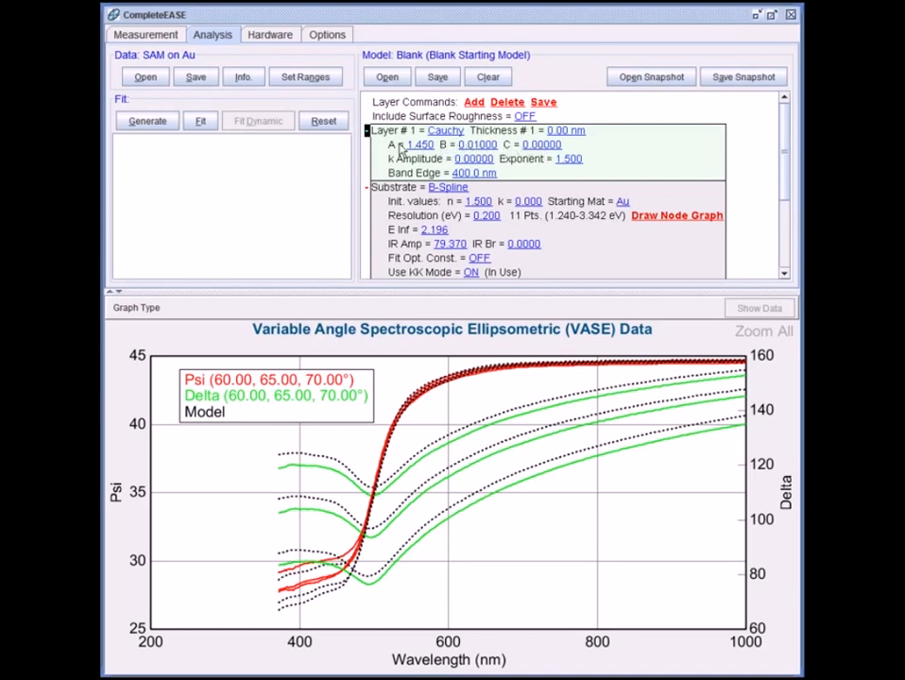
{"action": "left_click", "coordinate": [570, 132]}
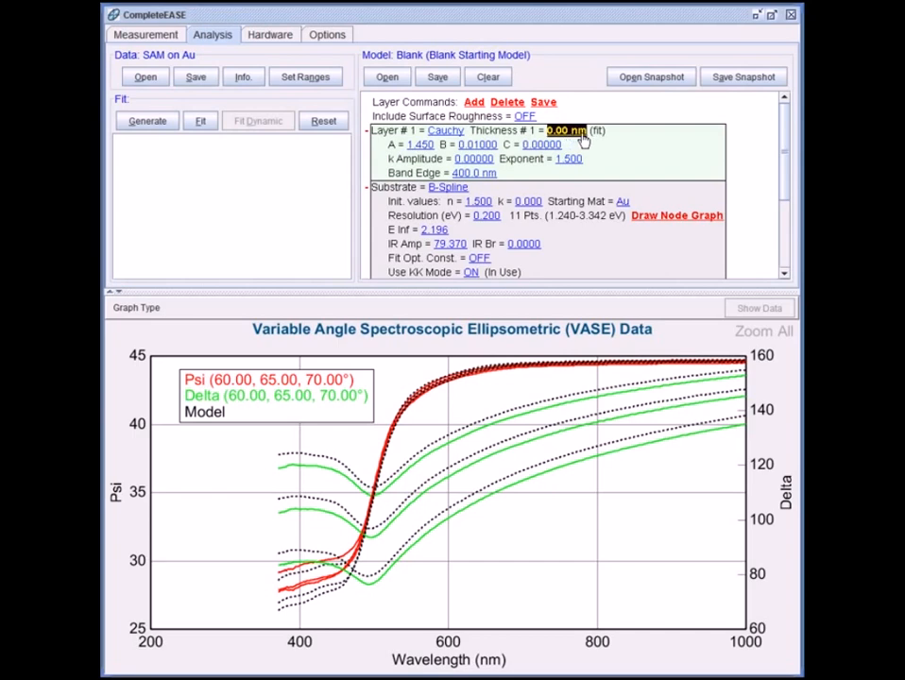
{"action": "left_click", "coordinate": [201, 125]}
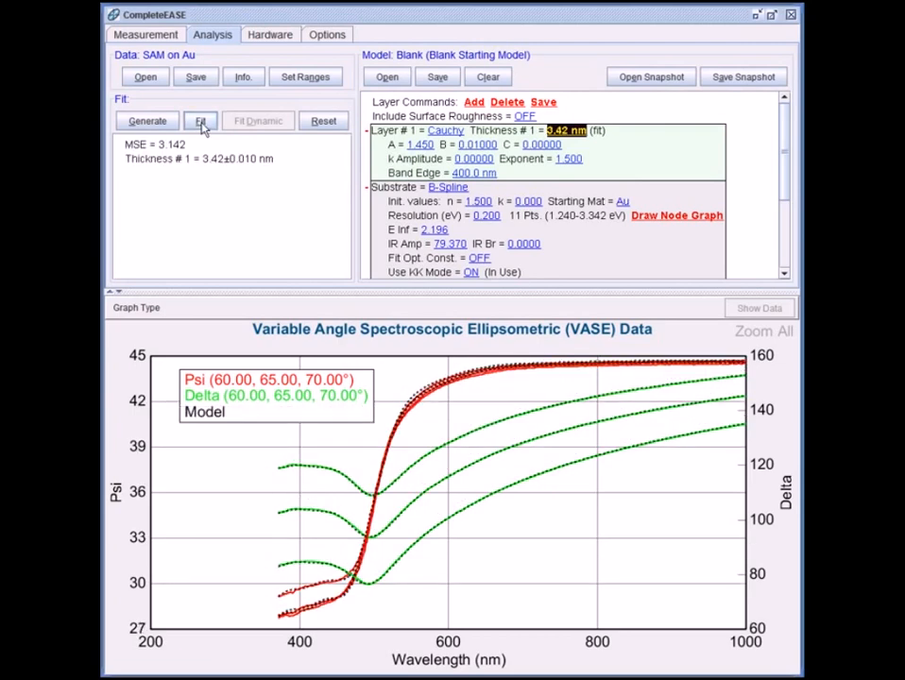